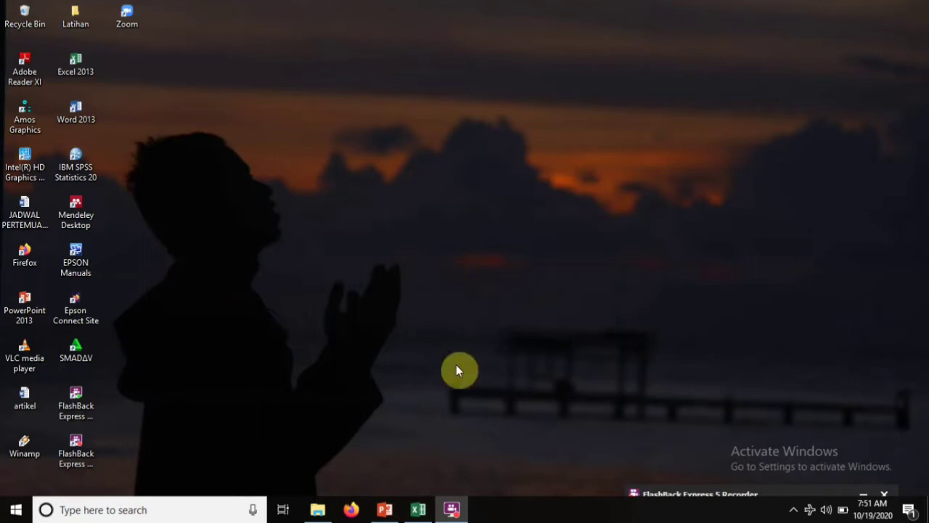
# Switch to the Excel workbook Book1 and examine the hypothesis and the p, df1 and df2 entries on the f tabel sheet.
pyautogui.moveTo(418, 509)
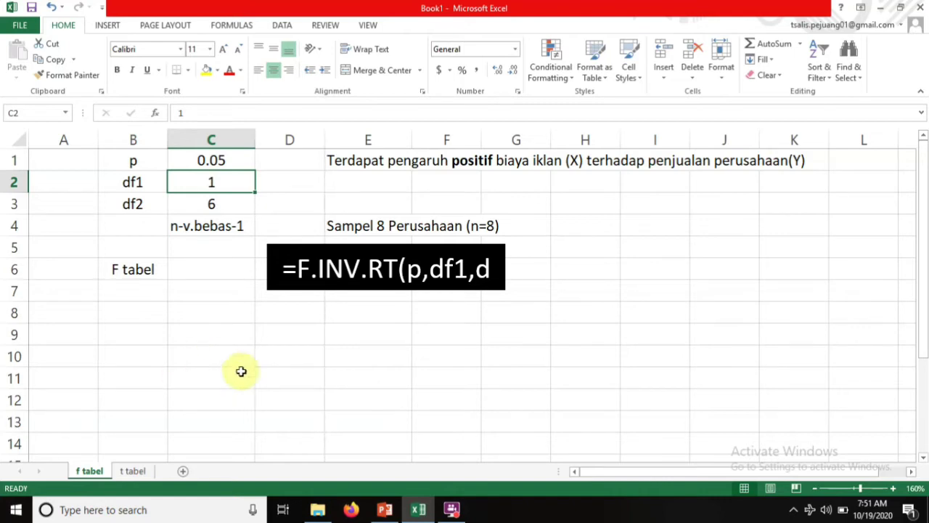
pyautogui.click(358, 160)
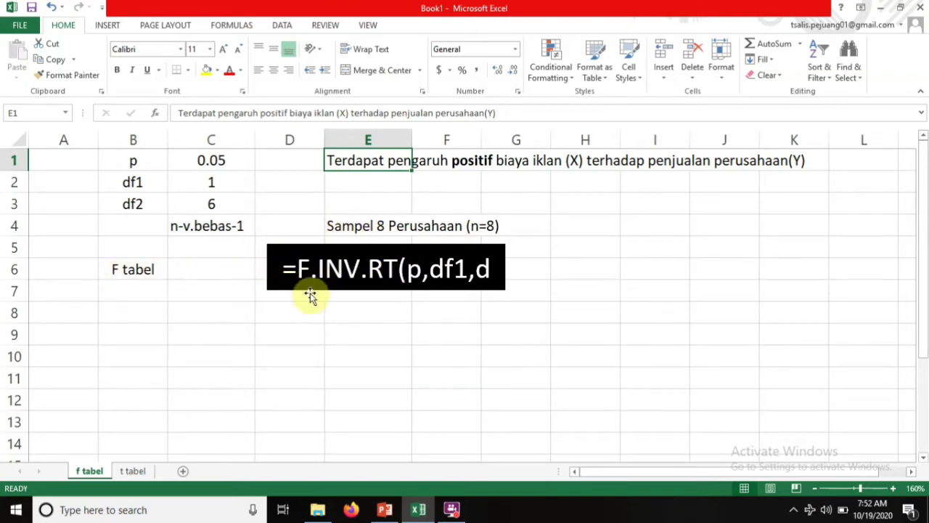
pyautogui.click(137, 159)
pyautogui.click(135, 182)
pyautogui.click(142, 202)
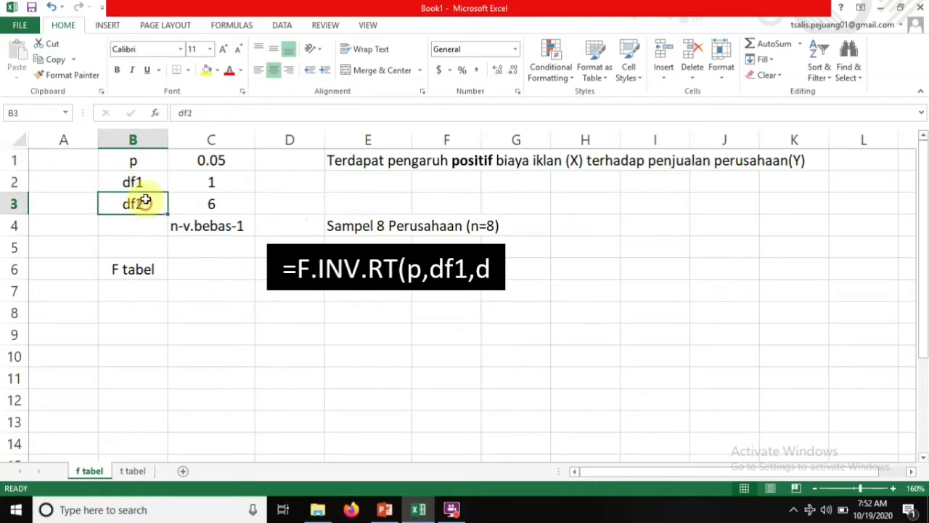
pyautogui.click(138, 160)
pyautogui.click(136, 181)
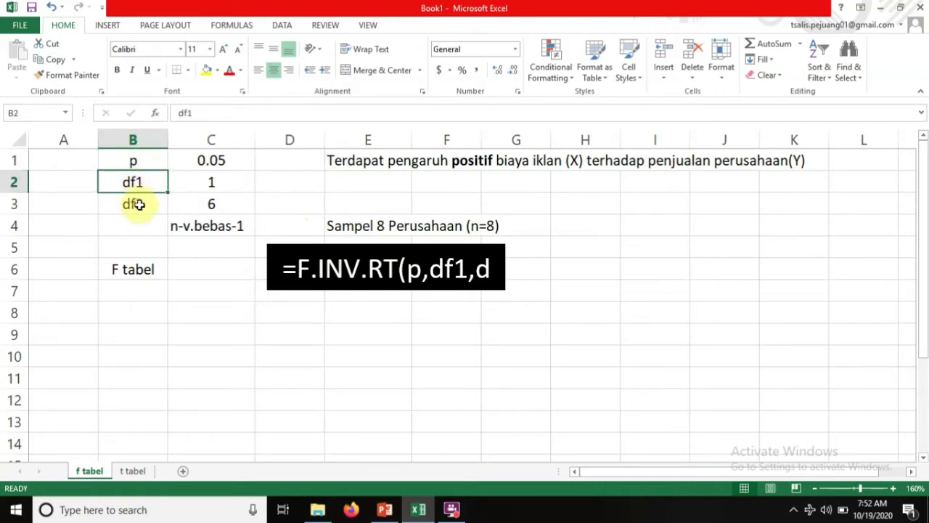
pyautogui.click(138, 204)
pyautogui.click(138, 159)
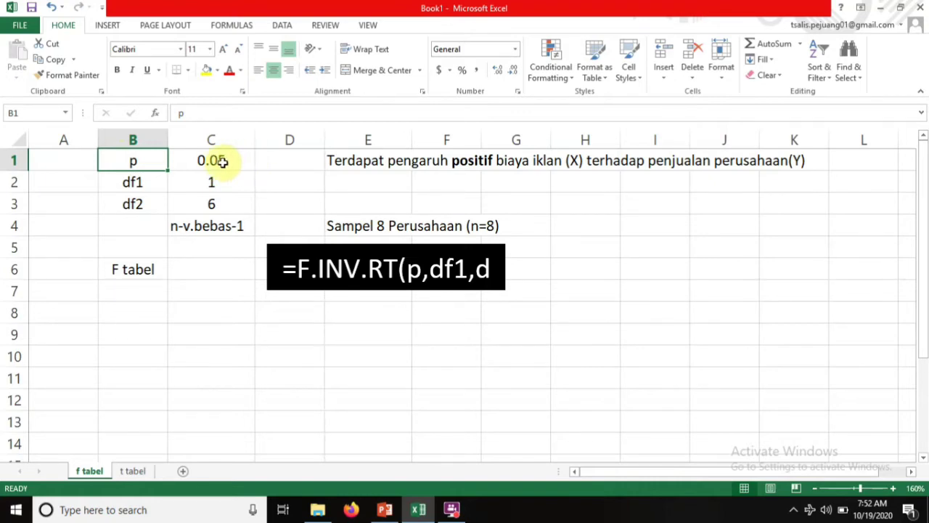
pyautogui.click(223, 163)
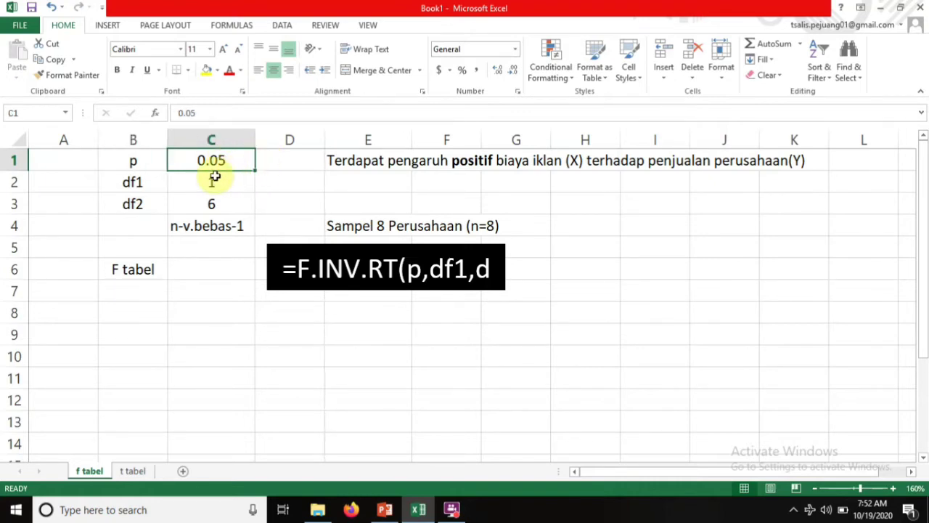
pyautogui.click(129, 164)
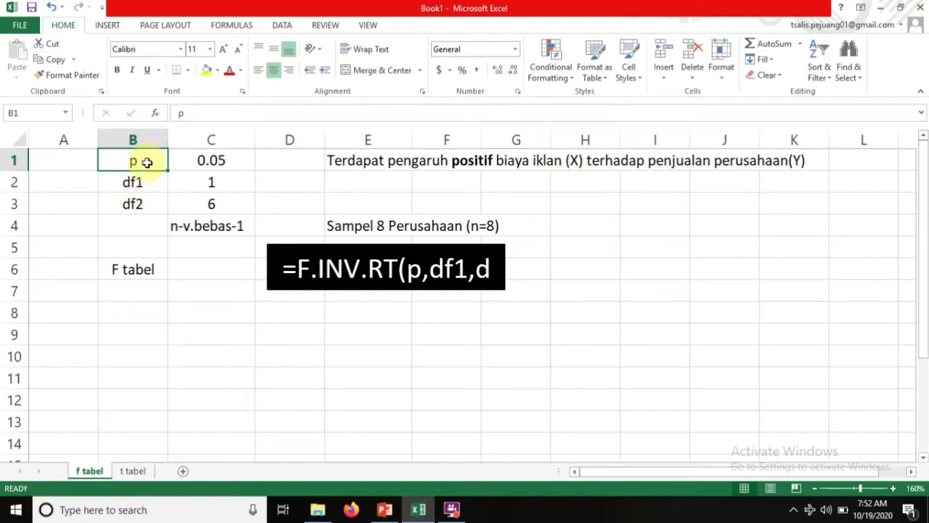
pyautogui.click(211, 160)
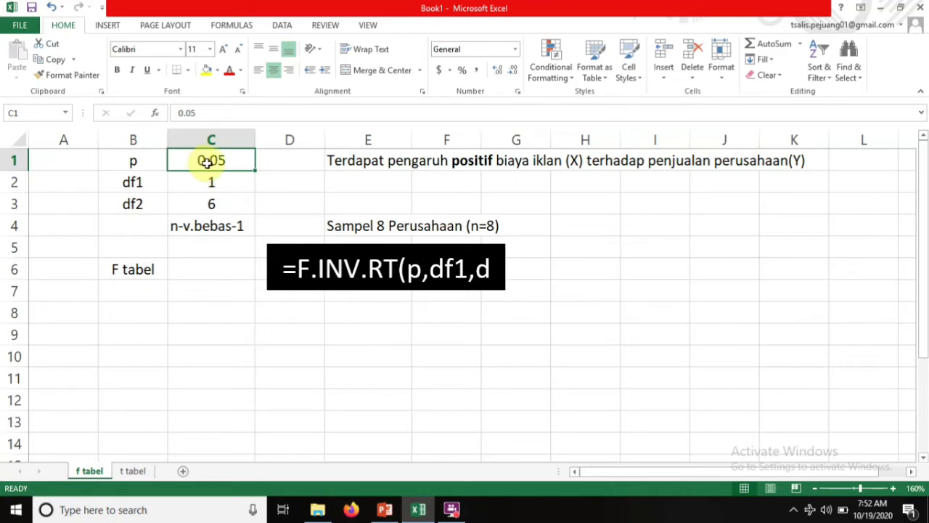
pyautogui.click(214, 183)
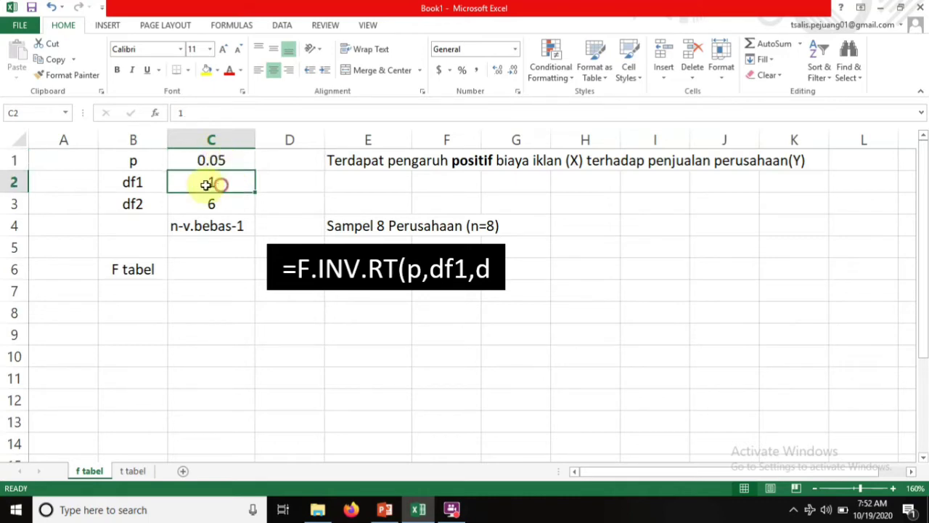
# Enter 1 as the df1 value in cell C2 and check the df2 entry below it.
pyautogui.click(145, 183)
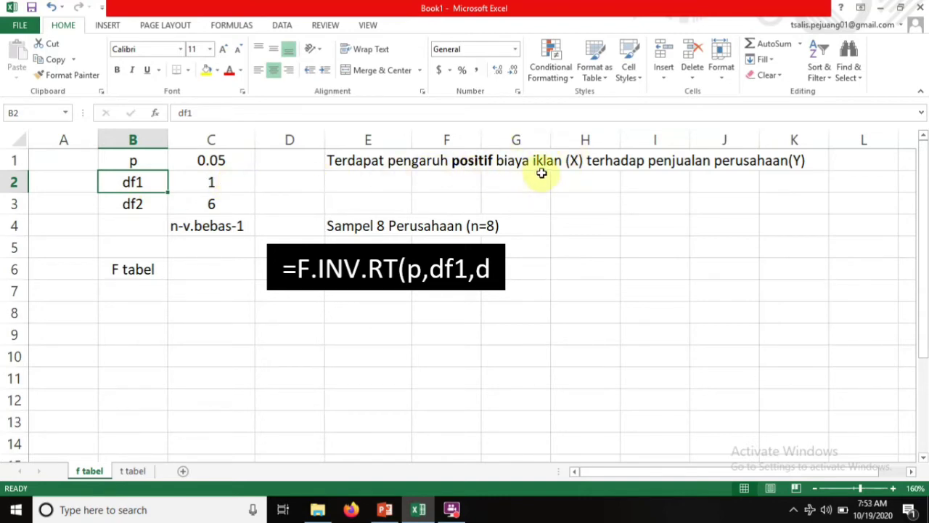
pyautogui.click(210, 182)
pyautogui.write('1')
pyautogui.hotkey('ctrl', 'Return')
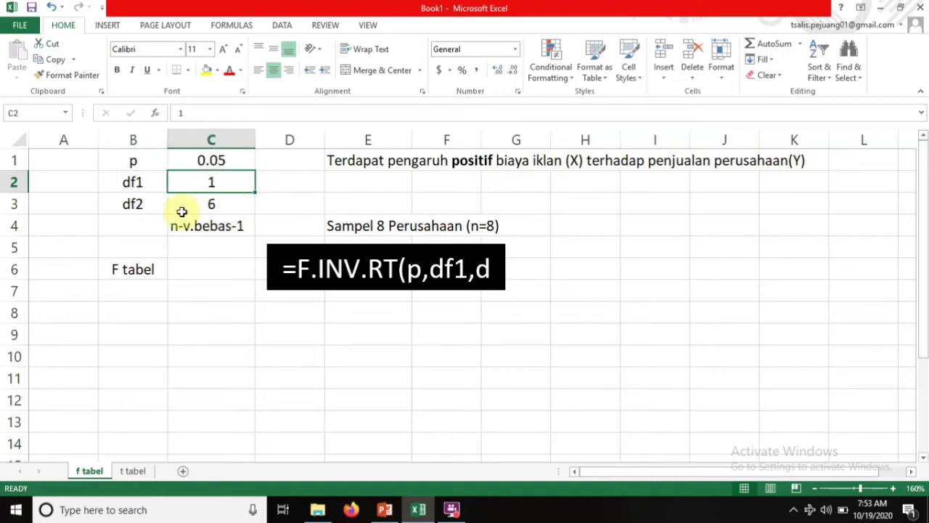
pyautogui.click(142, 207)
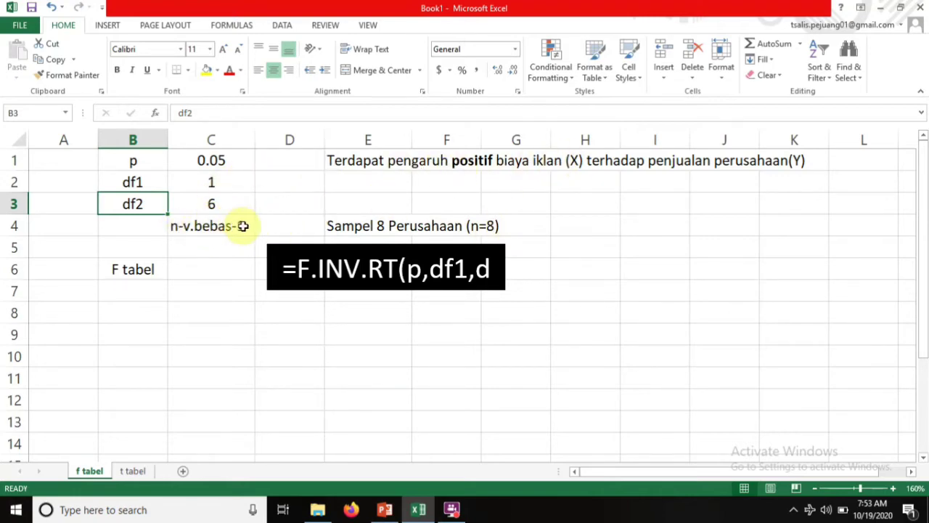
pyautogui.click(220, 204)
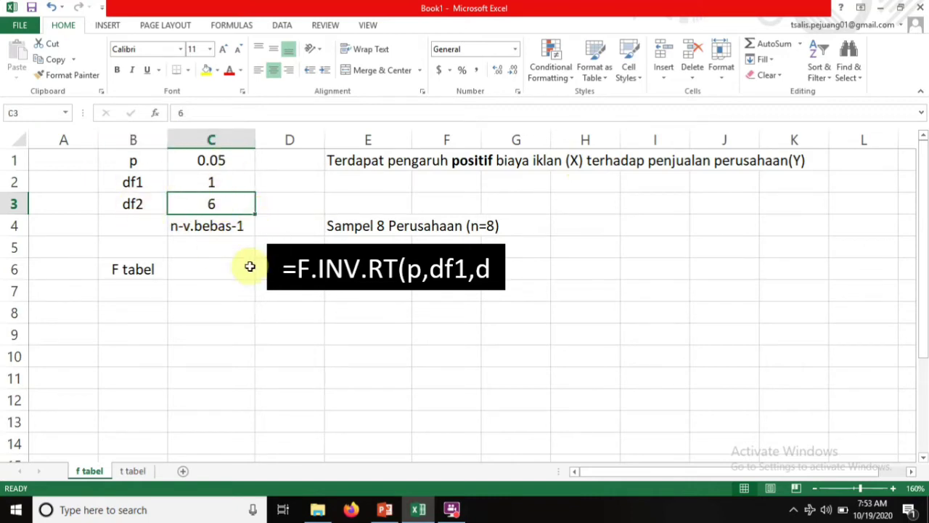
# Calculate the F tabel value in cell C6 with the formula =F.INV.RT(C1,C2,C3).
pyautogui.click(208, 272)
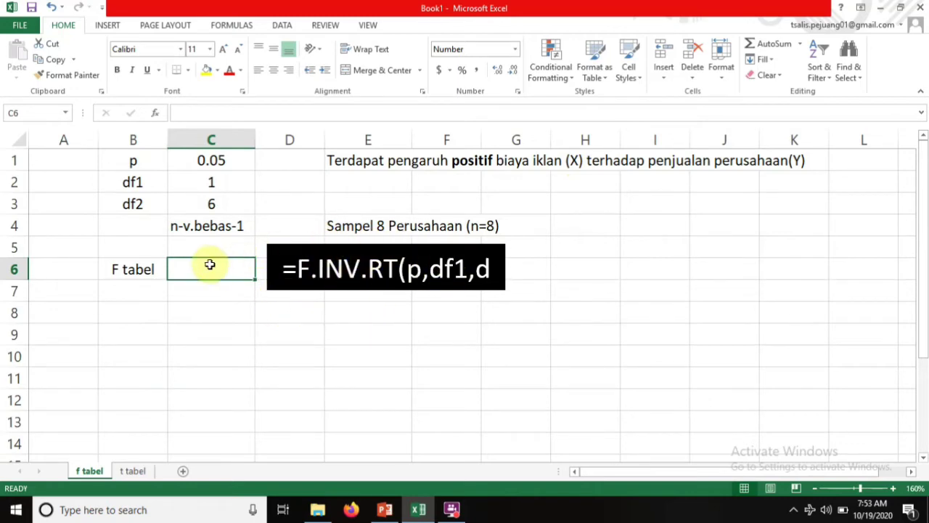
pyautogui.write('=')
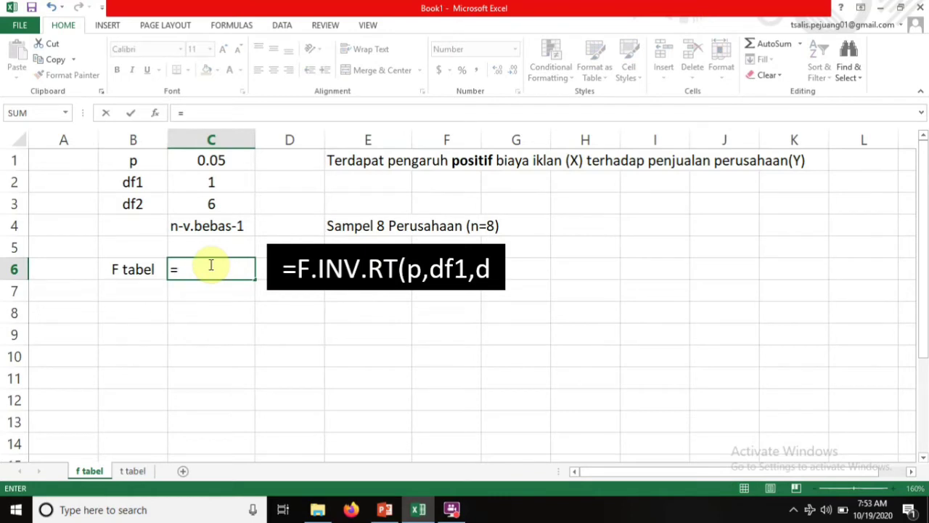
pyautogui.write('F')
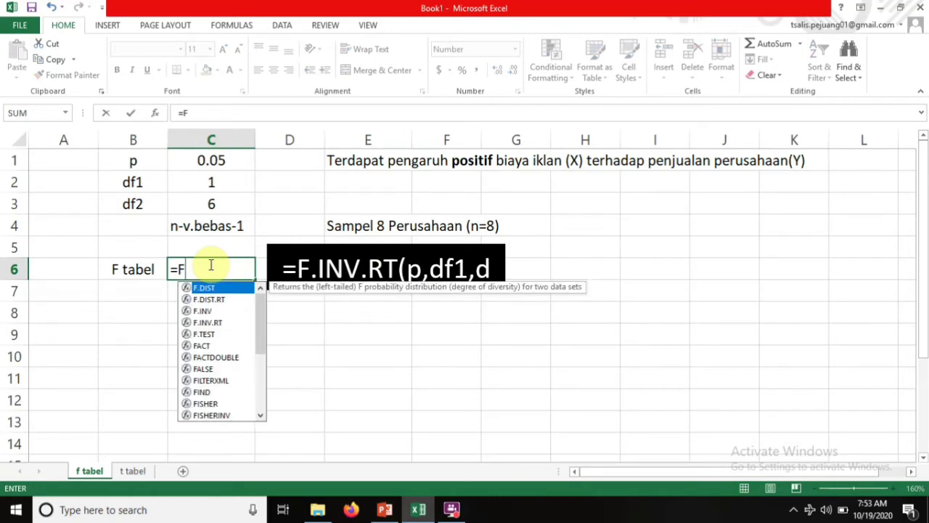
pyautogui.write('.INV')
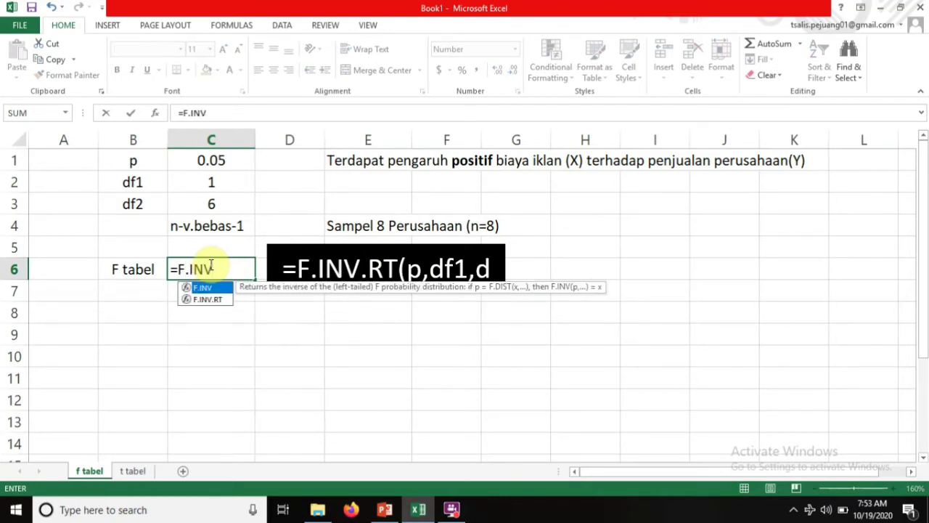
pyautogui.write('.RT')
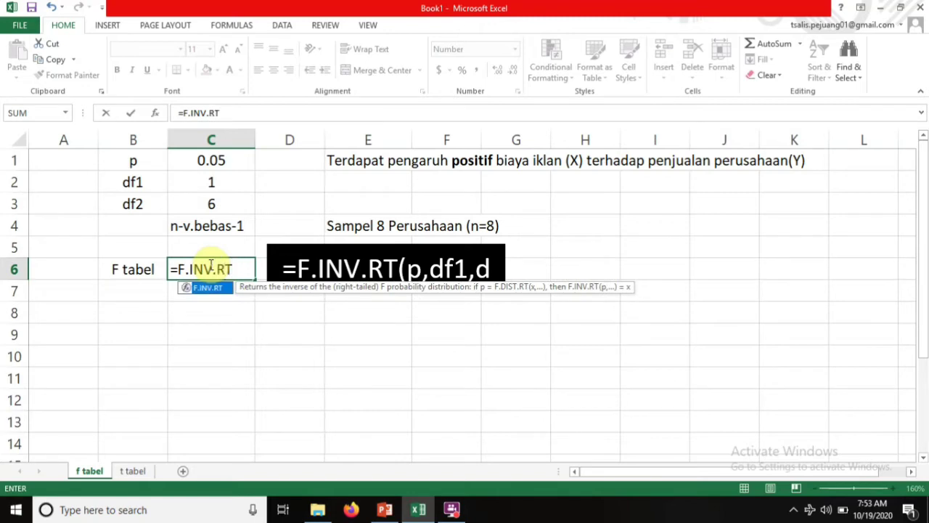
pyautogui.write('(')
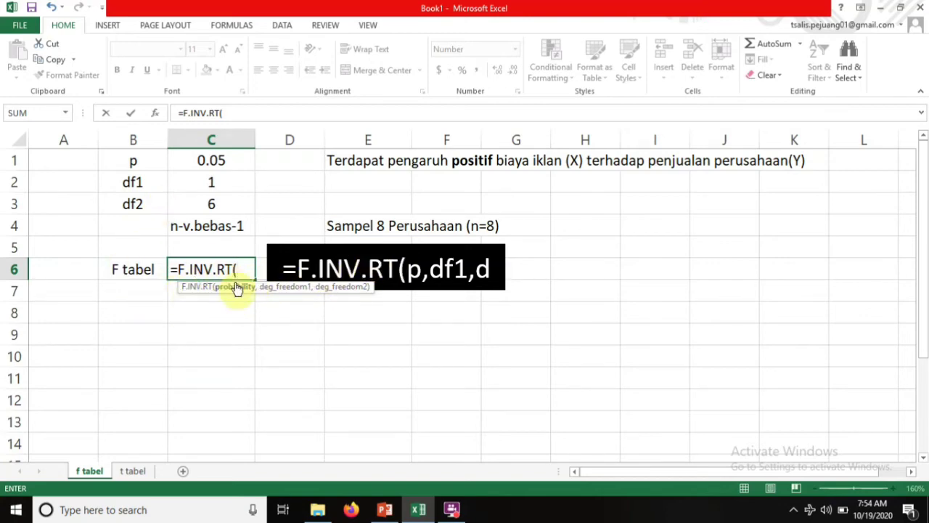
pyautogui.click(208, 164)
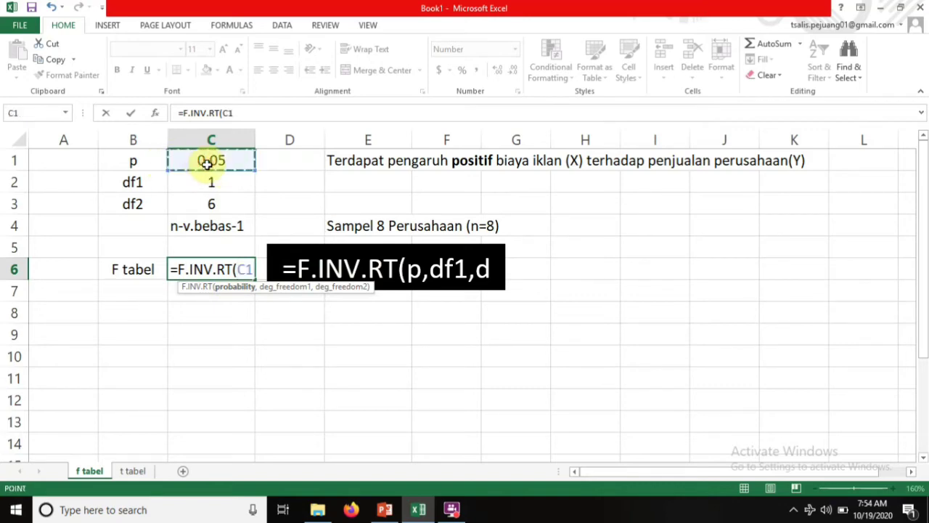
pyautogui.write(',')
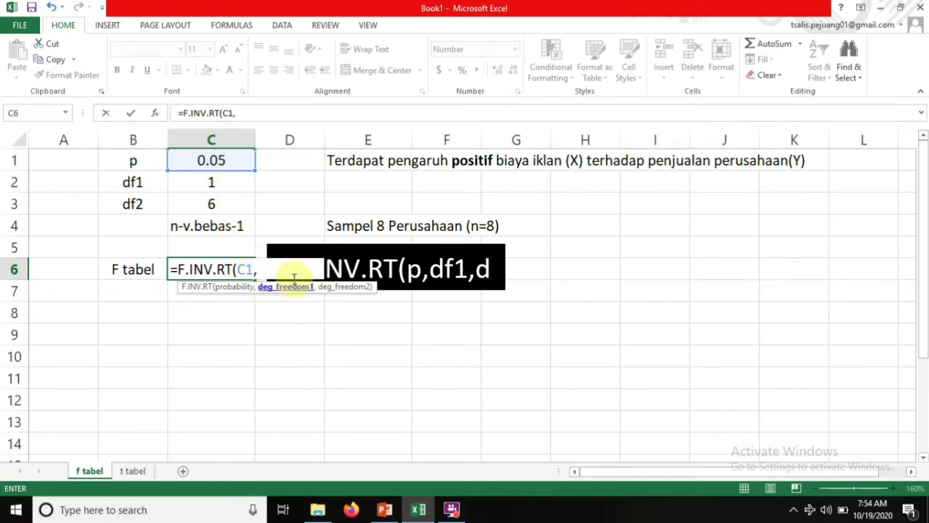
pyautogui.click(225, 182)
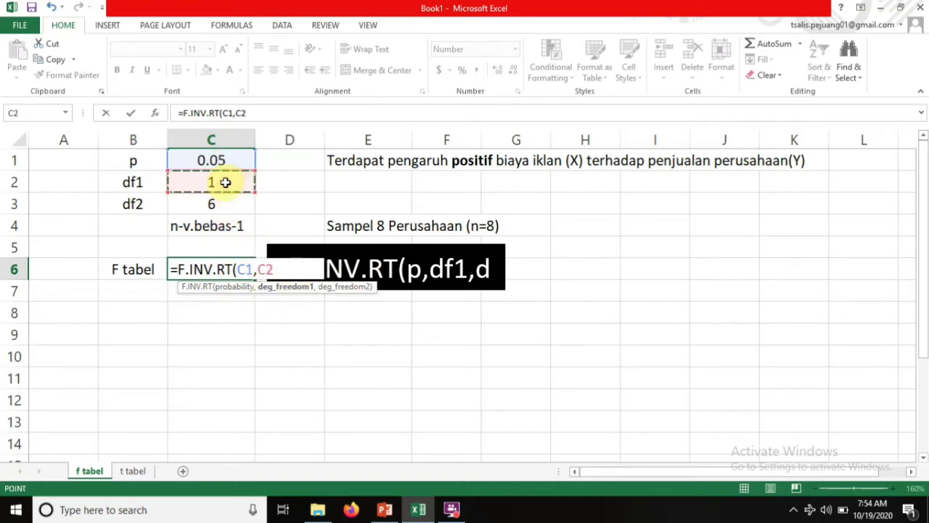
pyautogui.write(',')
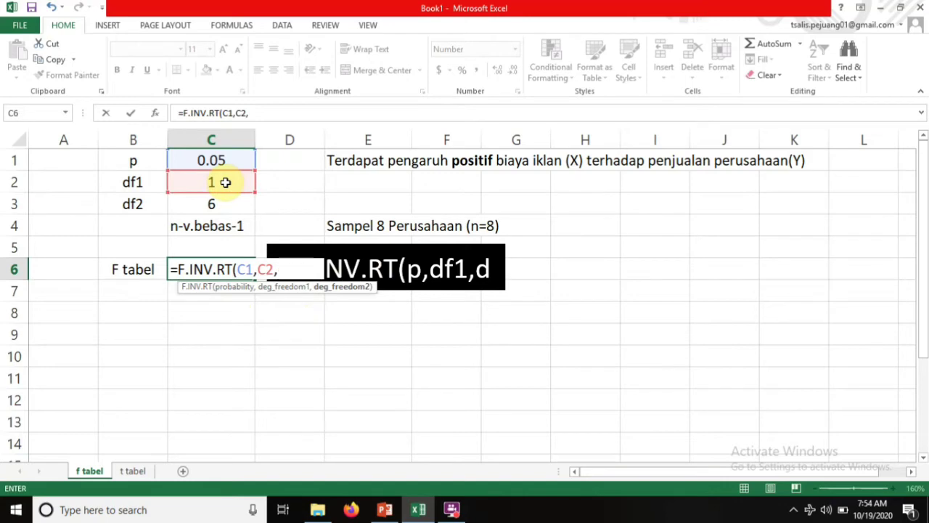
pyautogui.click(230, 208)
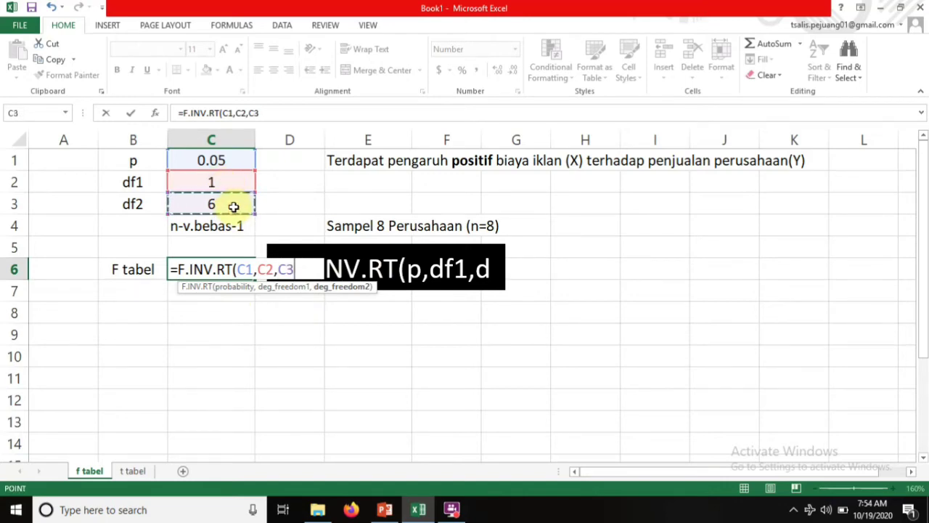
pyautogui.press('Return')
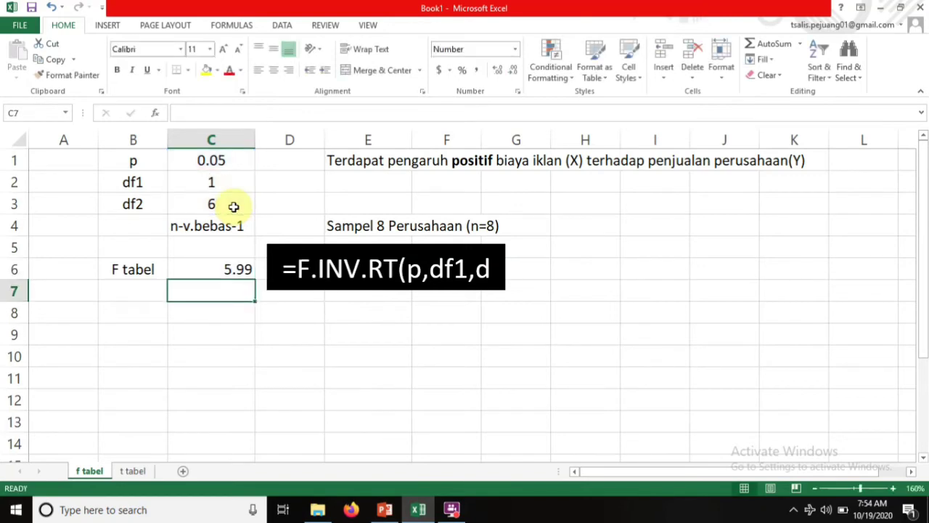
pyautogui.click(193, 272)
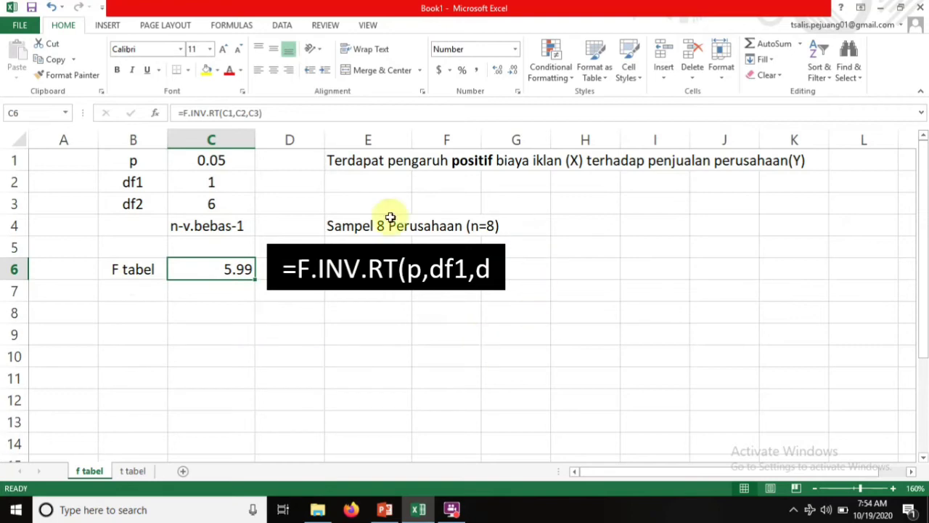
# Widen the black formula box beside the F tabel result to fit its full text =F.INV.RT(p,df1,df2).
pyautogui.click(488, 271)
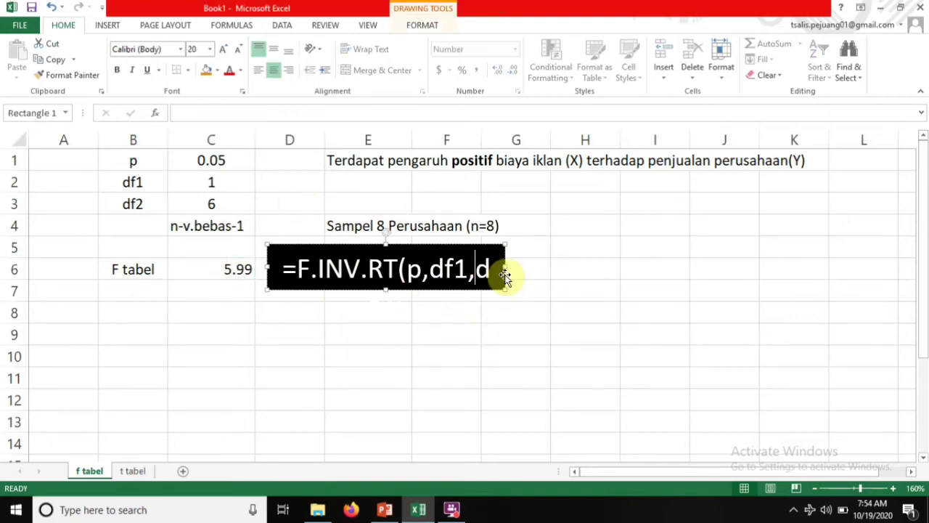
pyautogui.moveTo(502, 267); pyautogui.dragTo(542, 267)
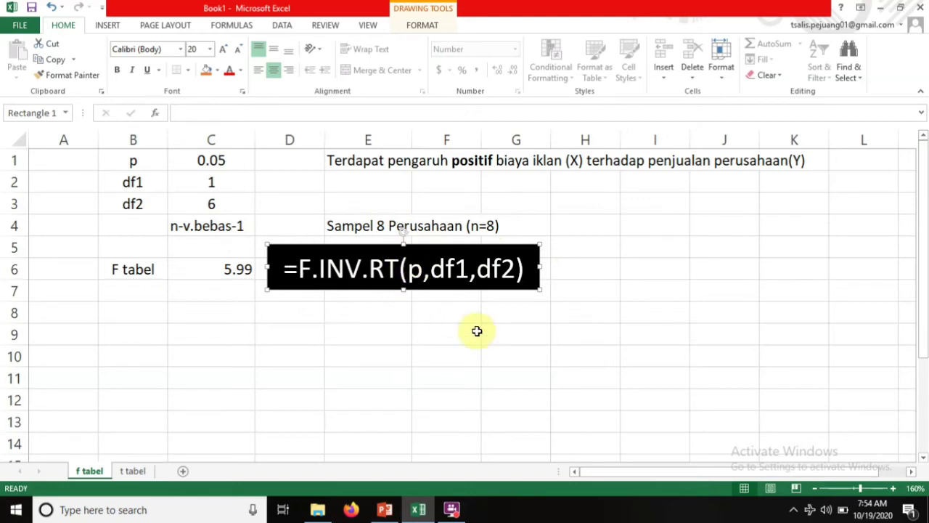
# Open the t tabel sheet and examine the one-way and two-way p rows with their matching hypotheses.
pyautogui.click(130, 470)
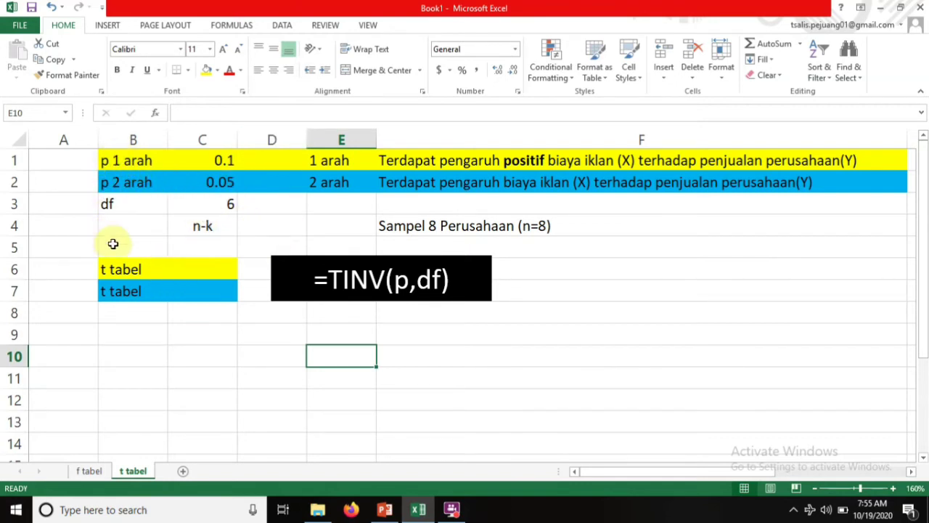
pyautogui.click(110, 158)
pyautogui.click(130, 182)
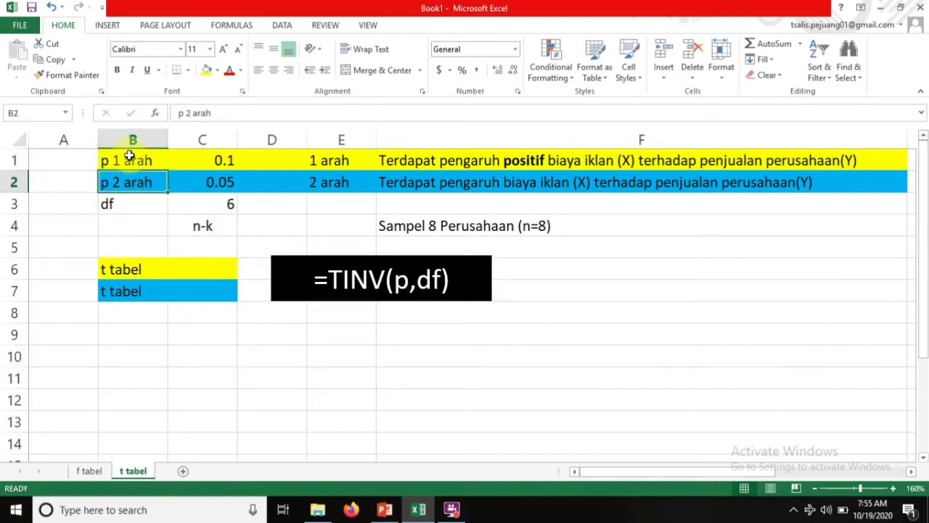
pyautogui.click(129, 159)
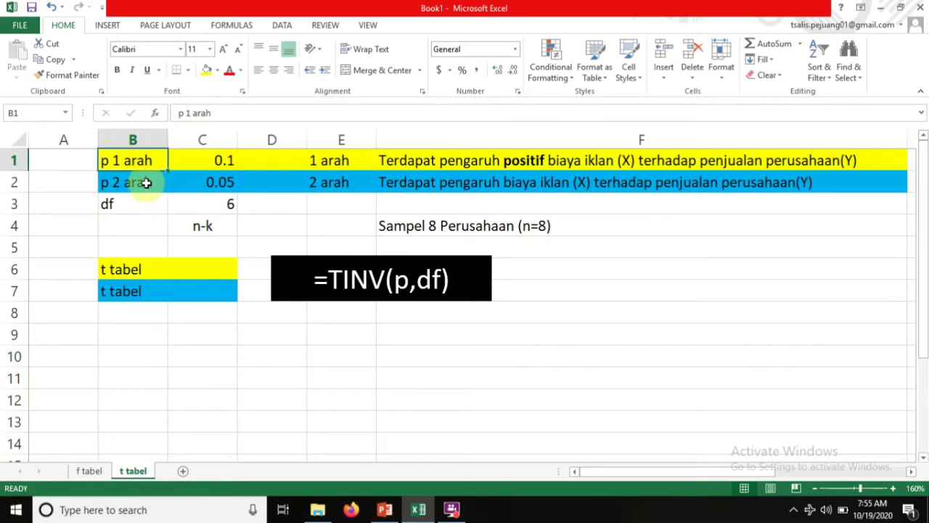
pyautogui.click(146, 182)
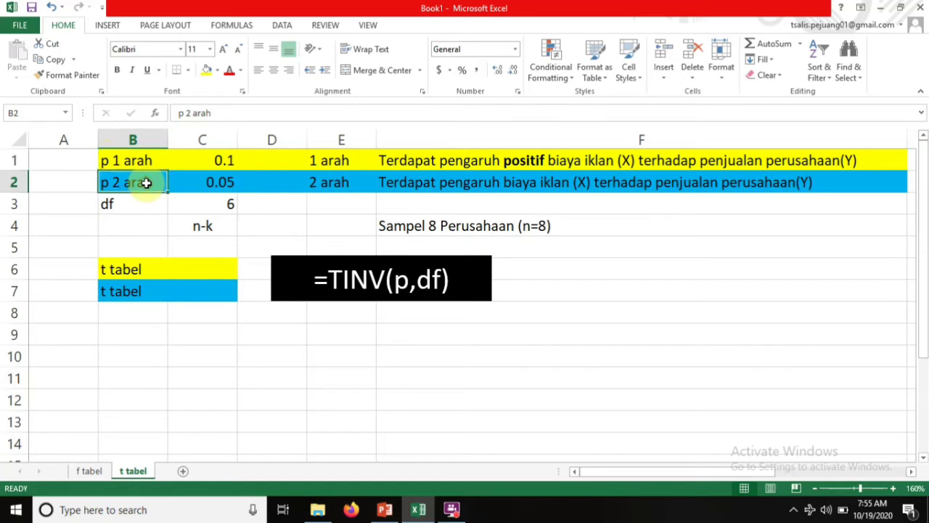
pyautogui.click(141, 156)
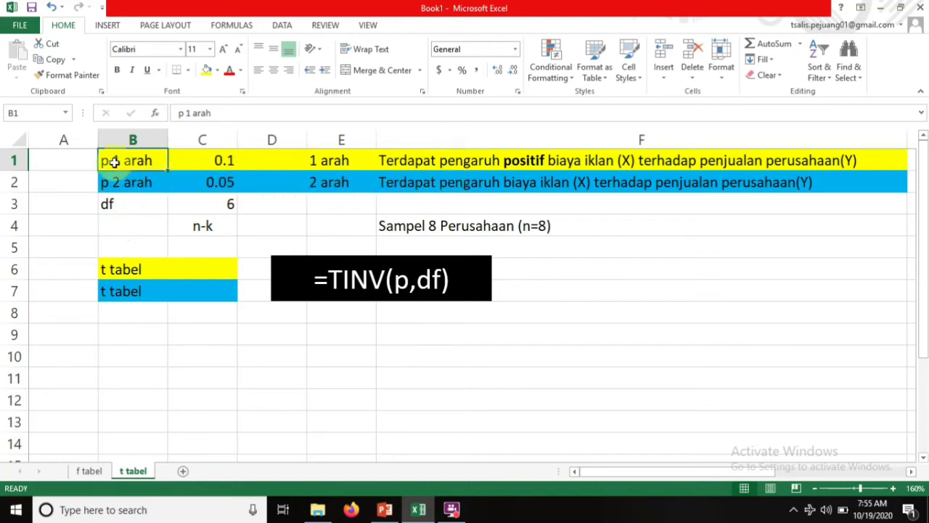
pyautogui.click(404, 159)
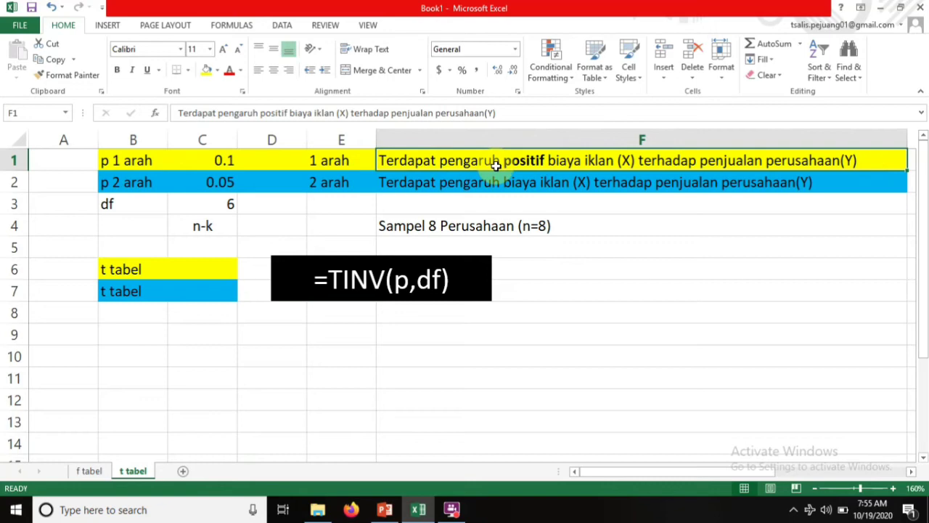
pyautogui.click(129, 183)
pyautogui.click(337, 184)
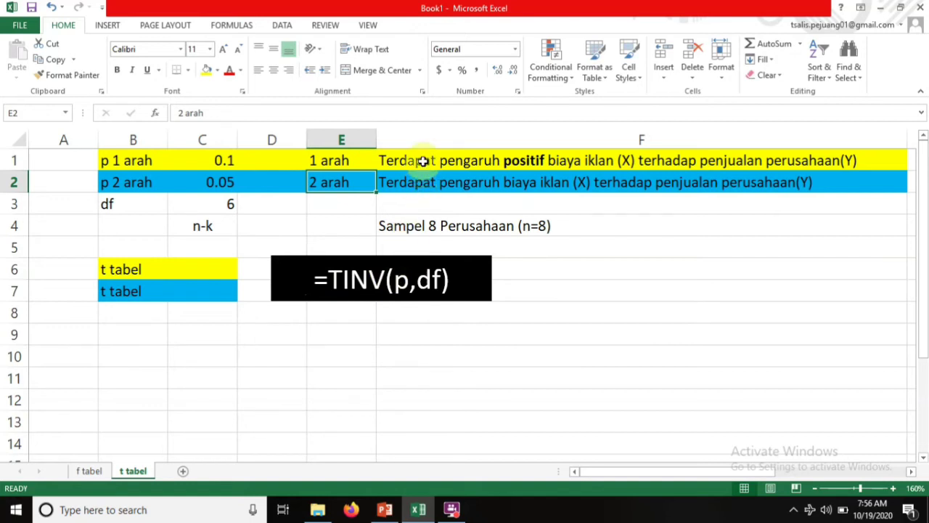
# Compare the hypotheses in F1 and F2 with the one-way and two-way p values, and check the df entry in row 3.
pyautogui.click(381, 161)
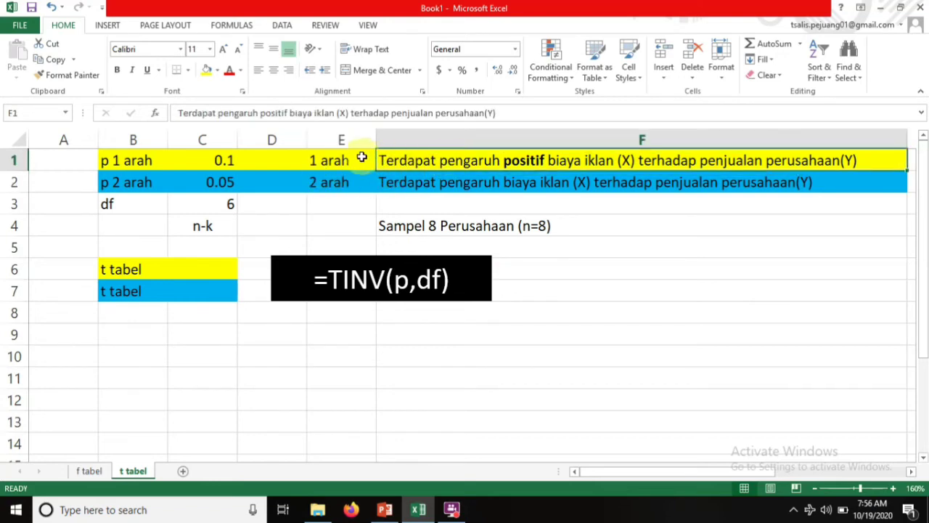
pyautogui.click(417, 180)
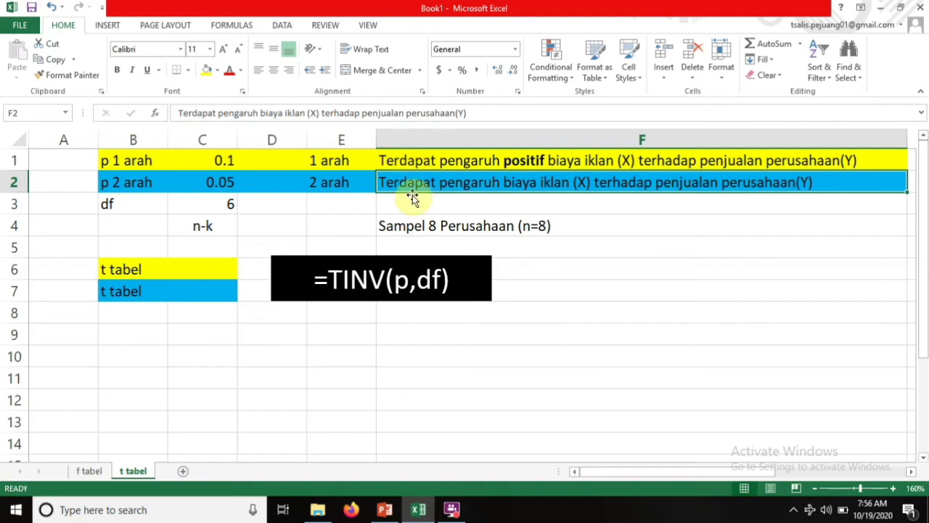
pyautogui.click(408, 158)
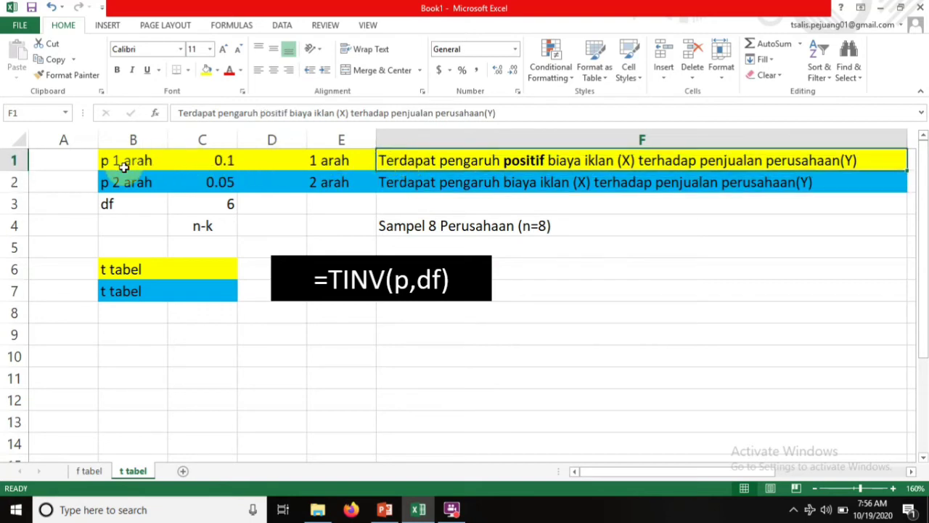
pyautogui.click(211, 162)
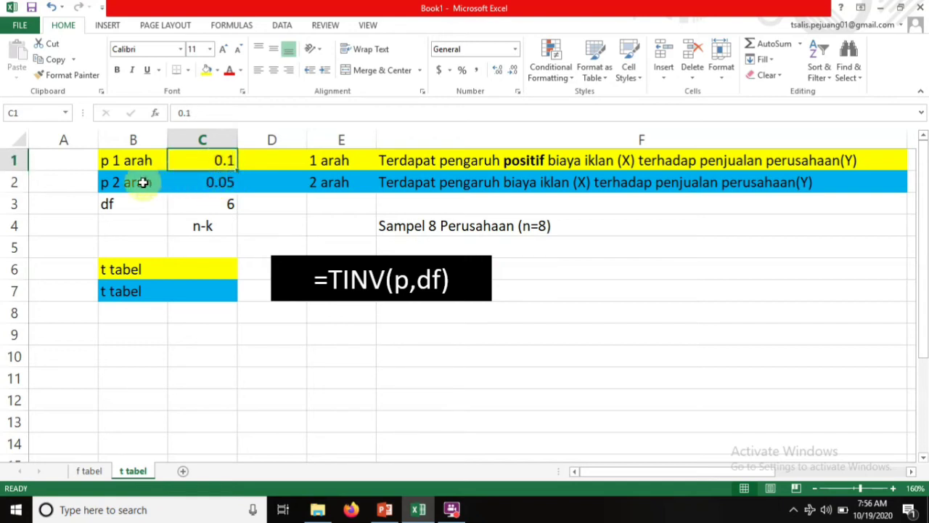
pyautogui.click(218, 182)
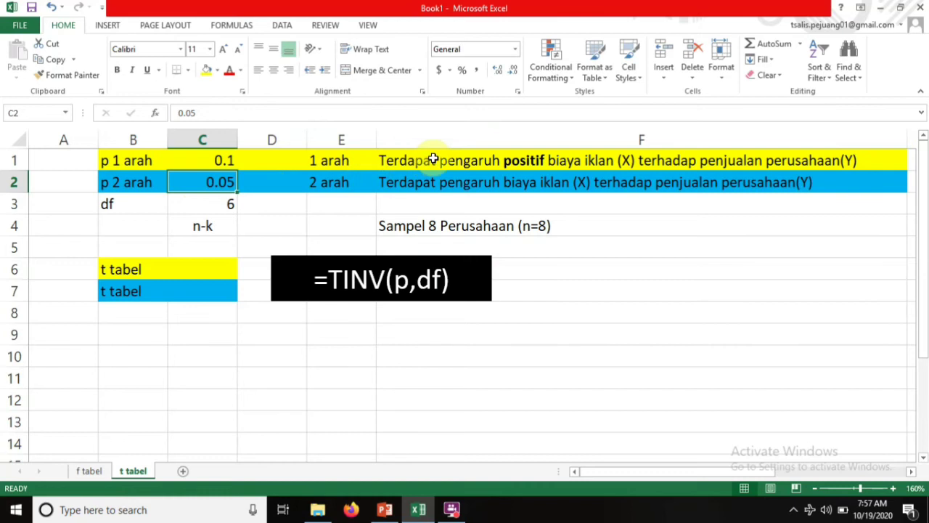
pyautogui.click(221, 159)
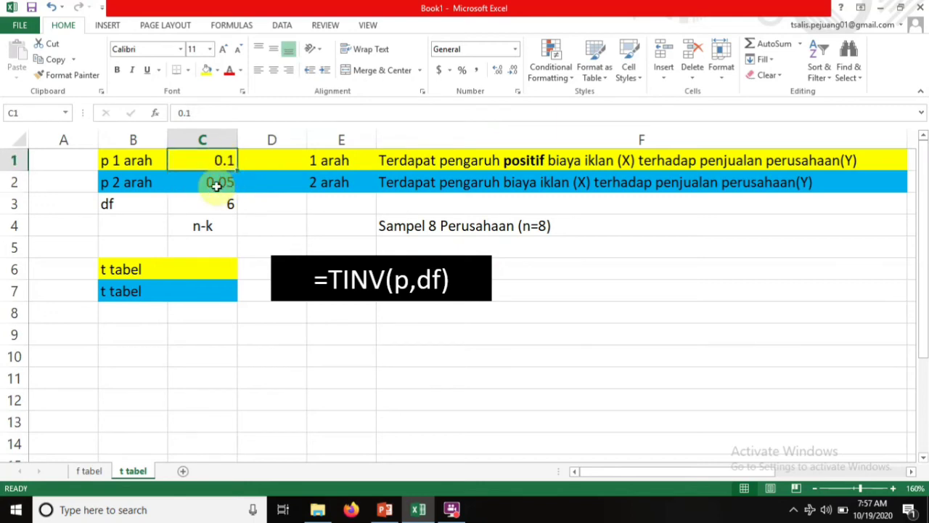
pyautogui.click(217, 186)
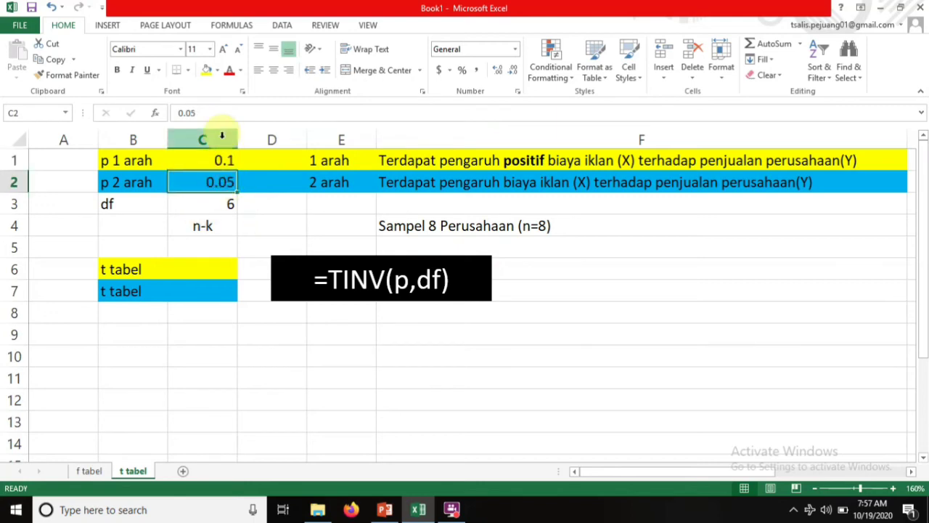
pyautogui.click(118, 202)
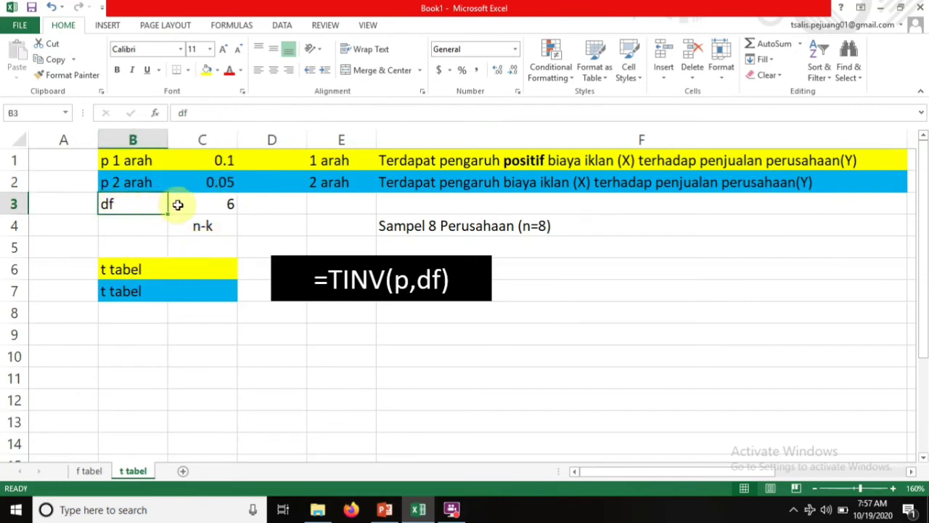
pyautogui.click(227, 201)
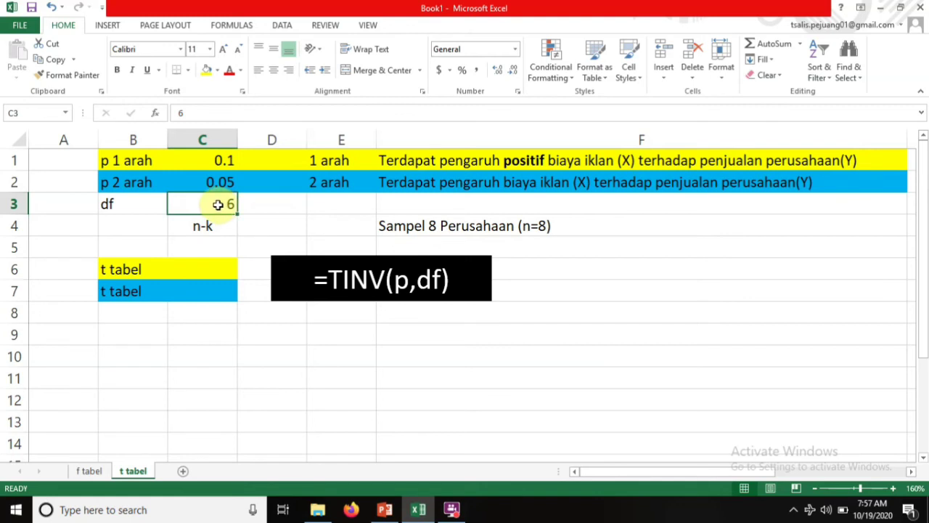
# Calculate the one-way t tabel value in cell C6 with the formula =TINV(C1,C3).
pyautogui.click(188, 270)
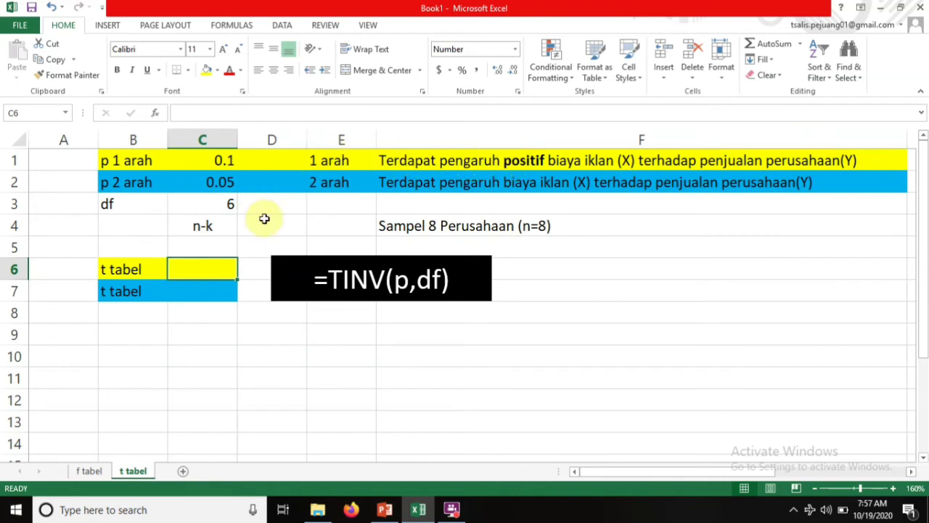
pyautogui.write('=')
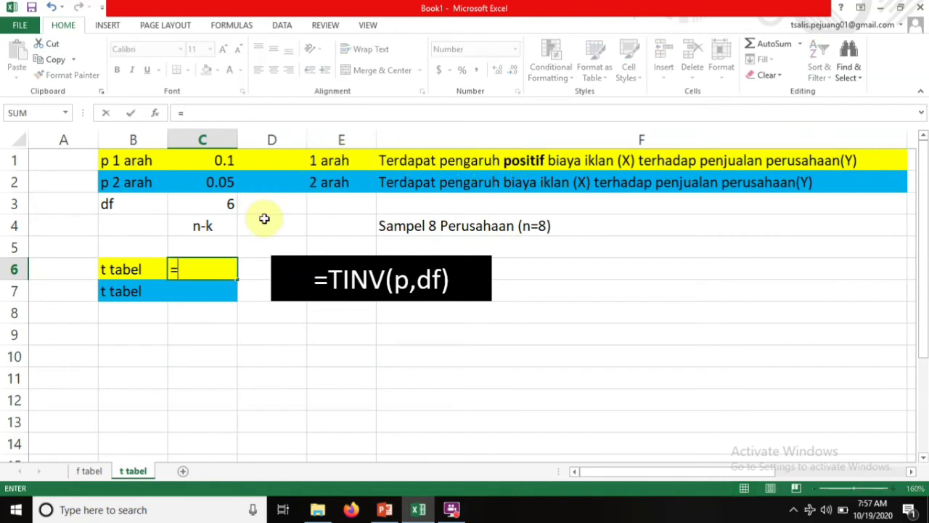
pyautogui.write('t')
pyautogui.press('BackSpace')
pyautogui.write('TINV')
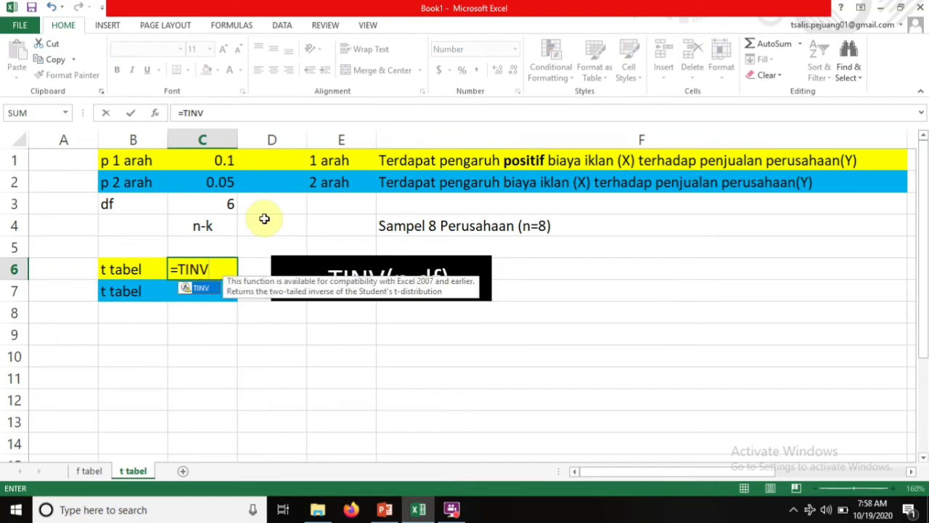
pyautogui.write('(')
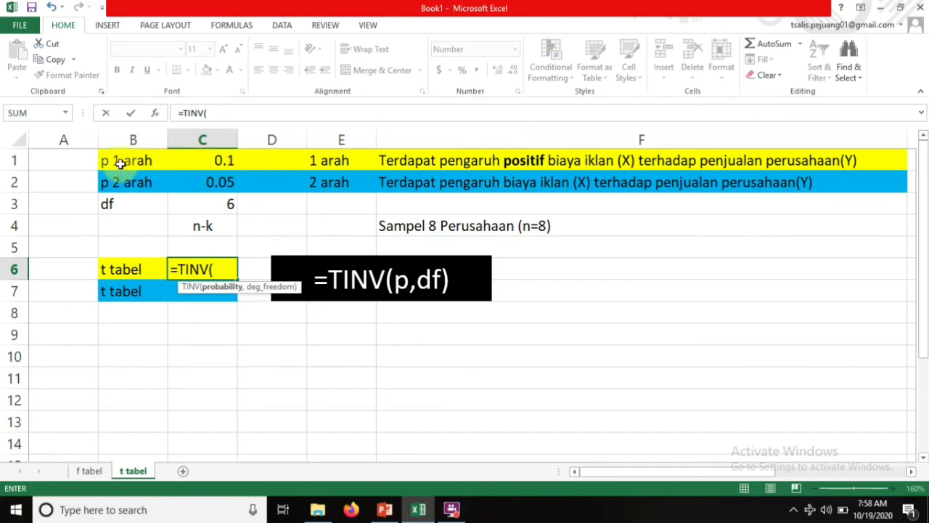
pyautogui.click(201, 160)
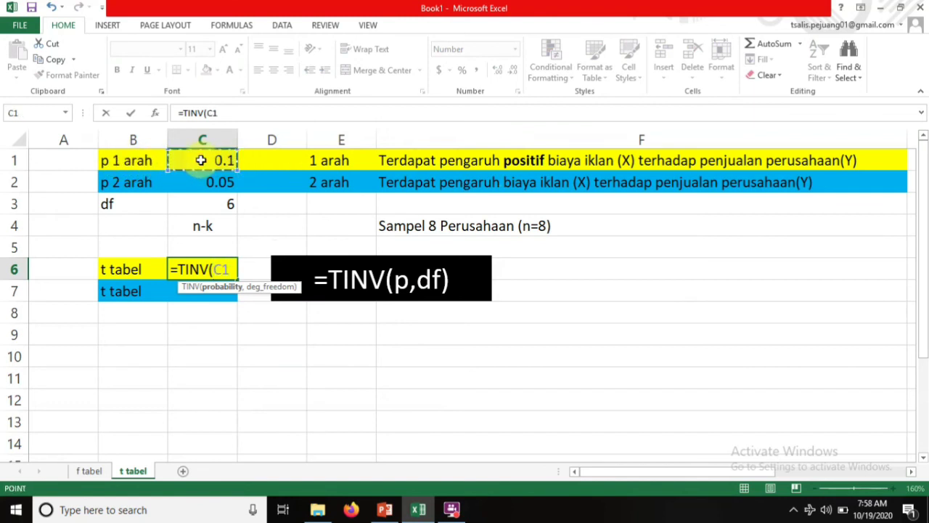
pyautogui.write(',')
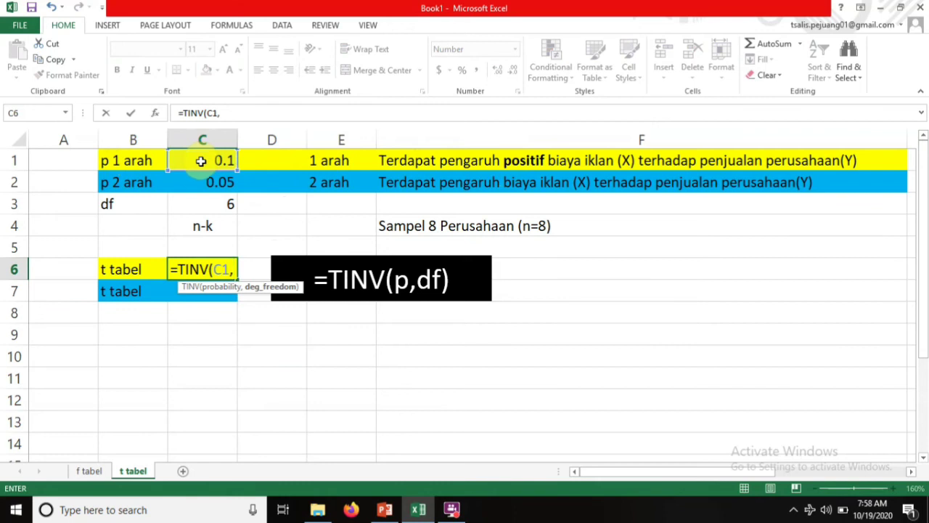
pyautogui.click(206, 204)
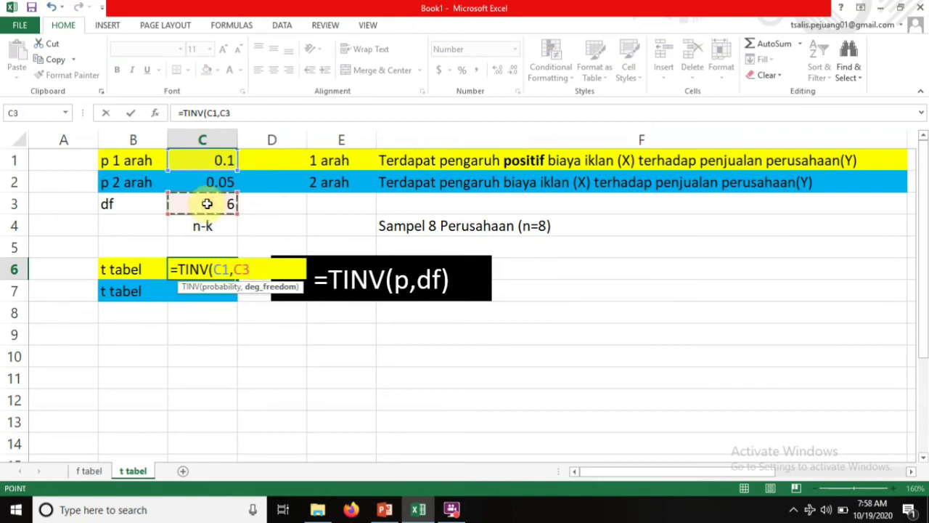
pyautogui.press('Return')
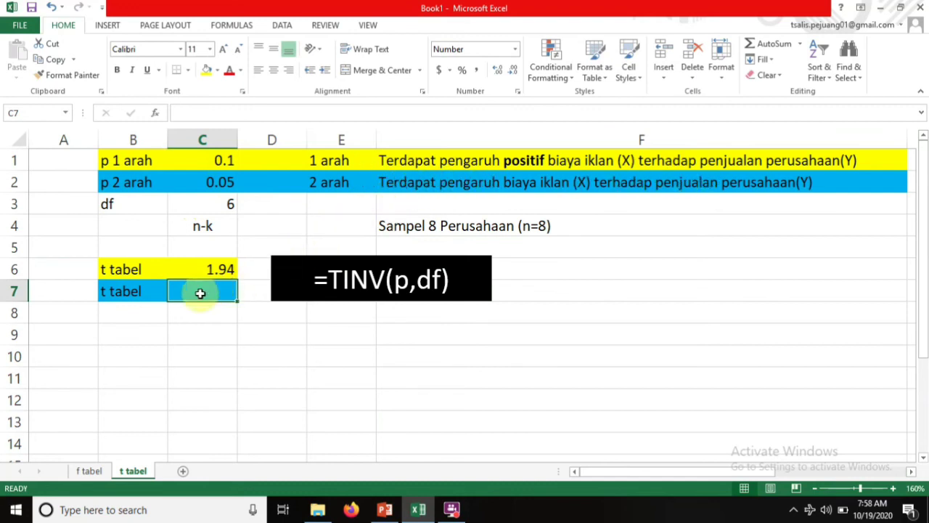
# Calculate the two-way t tabel value in cell C7 with the formula =TINV(C2,C3).
pyautogui.write('=')
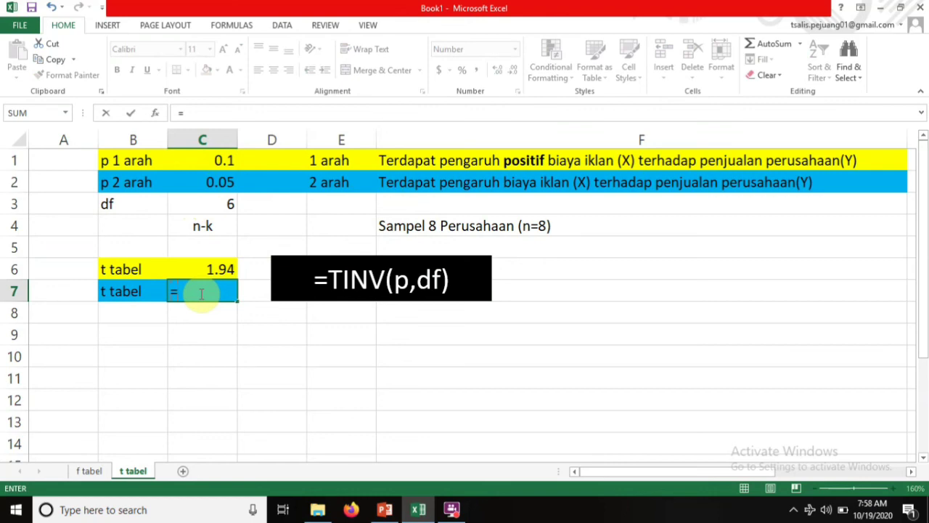
pyautogui.write('TINV')
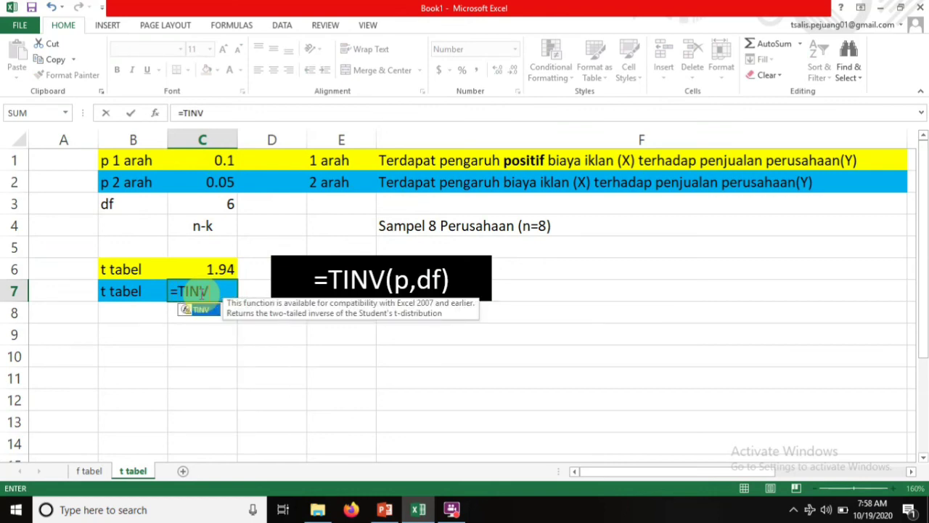
pyautogui.write('(')
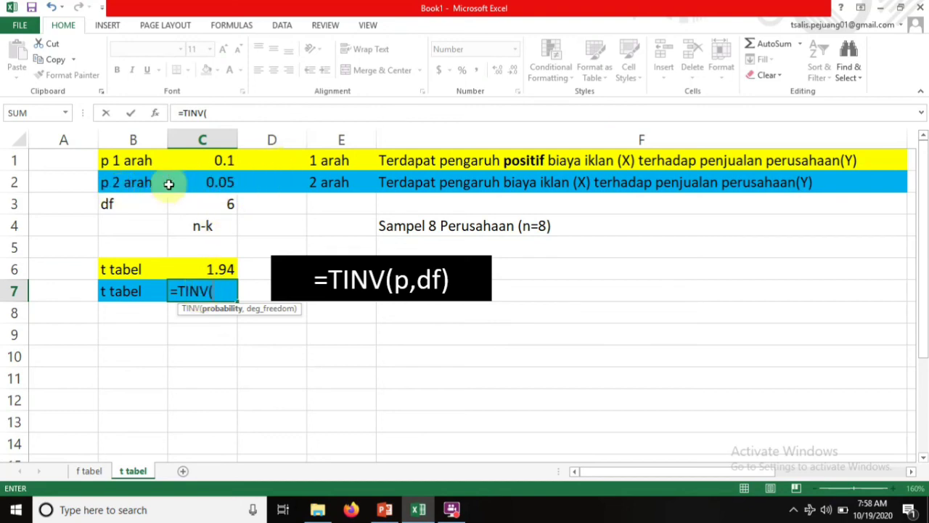
pyautogui.click(208, 184)
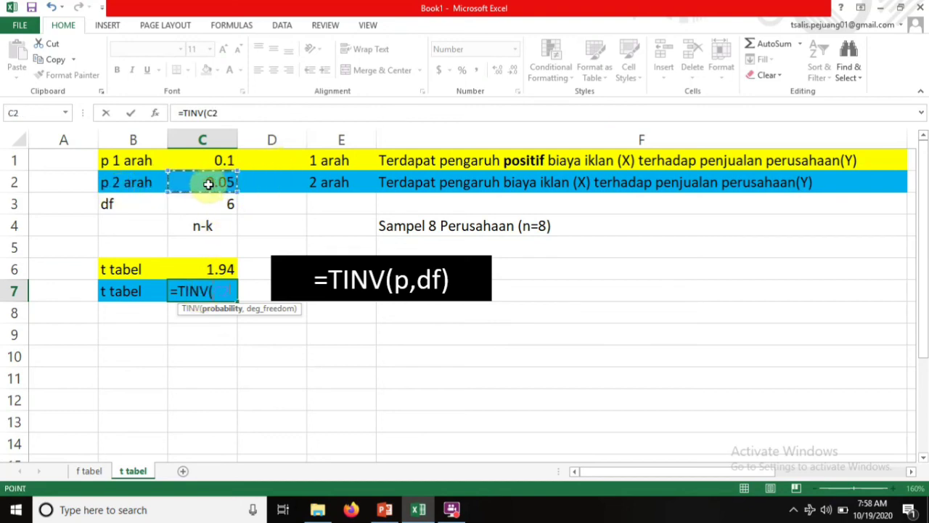
pyautogui.write(',')
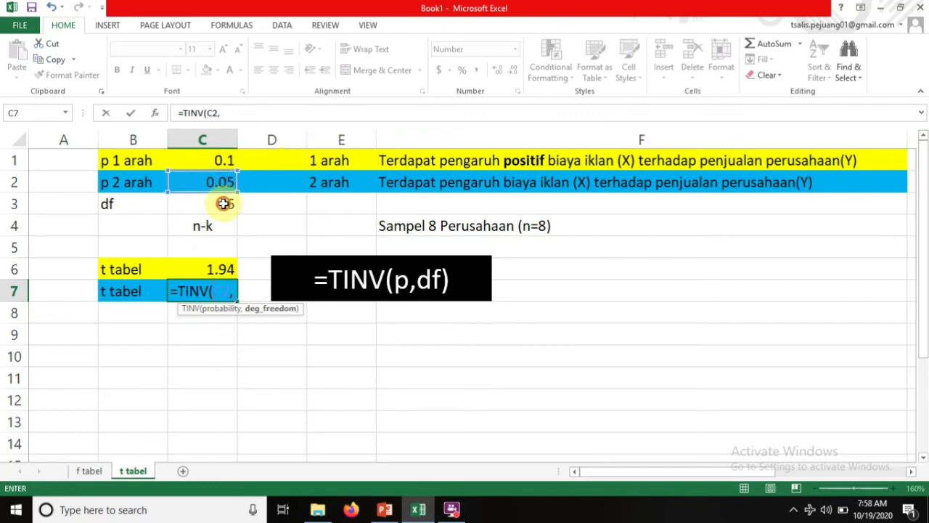
pyautogui.click(224, 204)
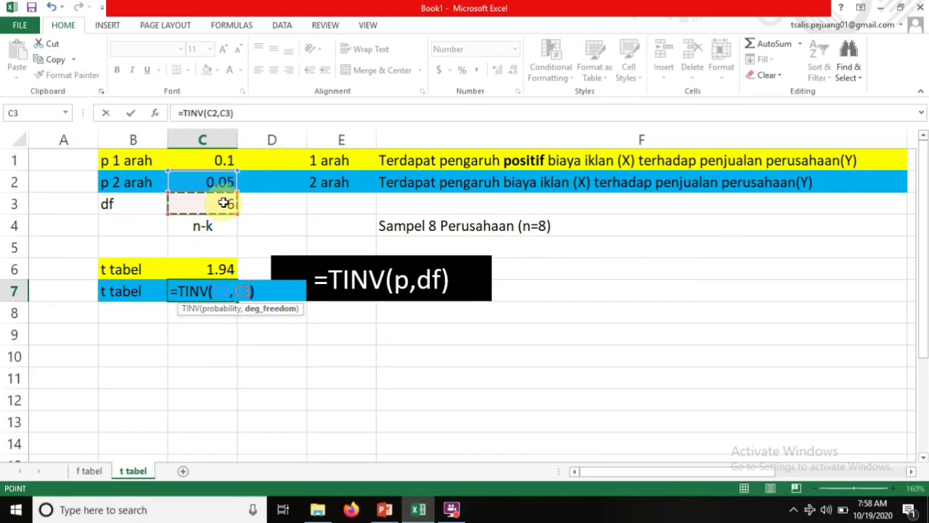
pyautogui.press('Return')
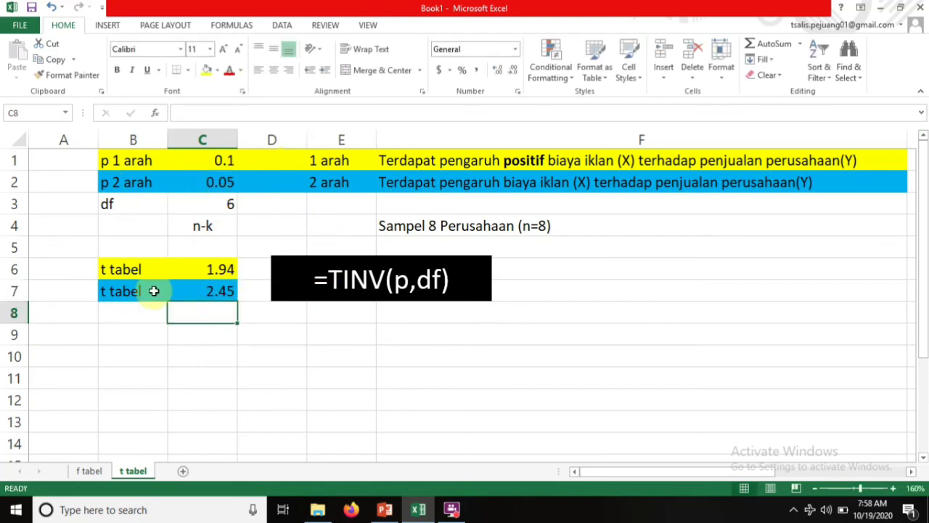
pyautogui.click(218, 292)
pyautogui.click(383, 361)
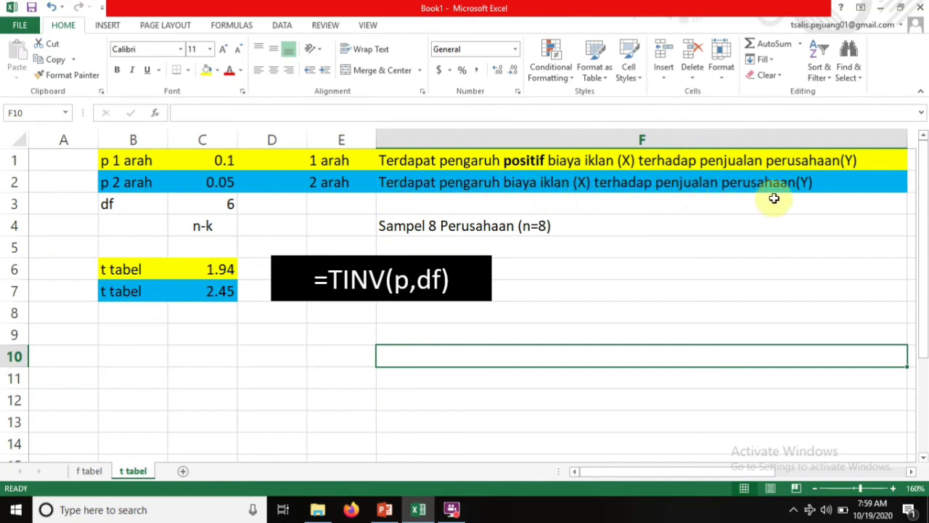
pyautogui.click(261, 329)
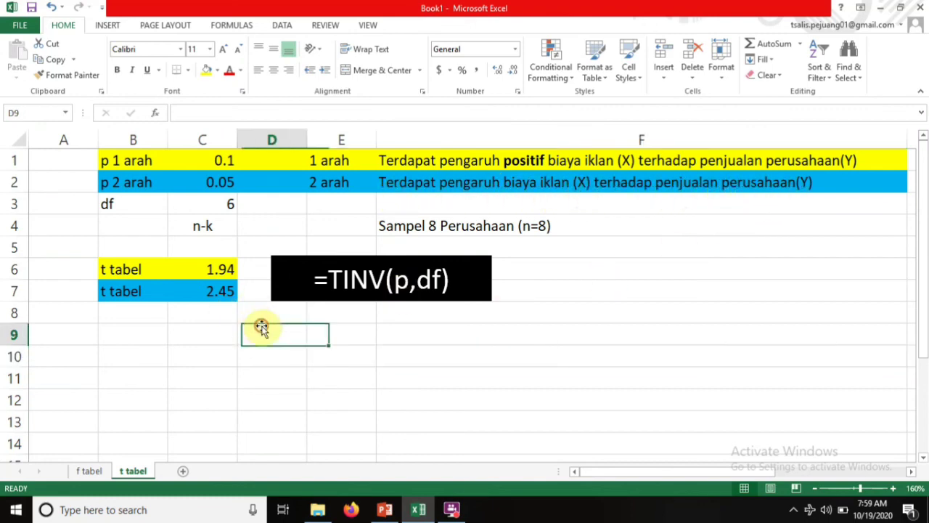